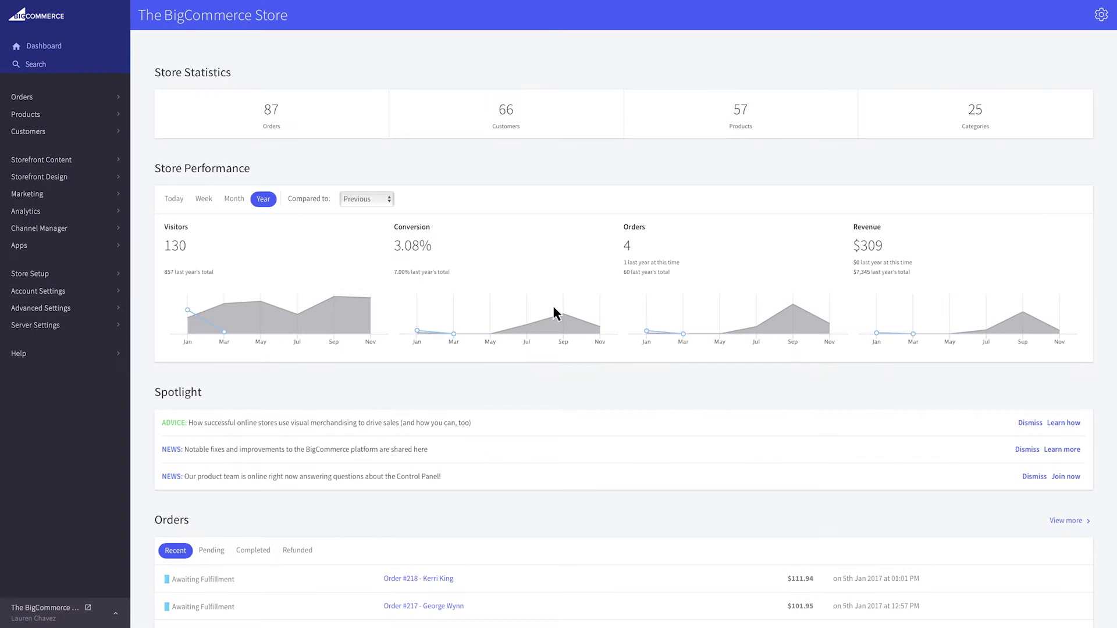
Show the Store Setup options, including Tax, in the dashboard sidebar.
{"action": "left_click", "coordinate": [95, 274]}
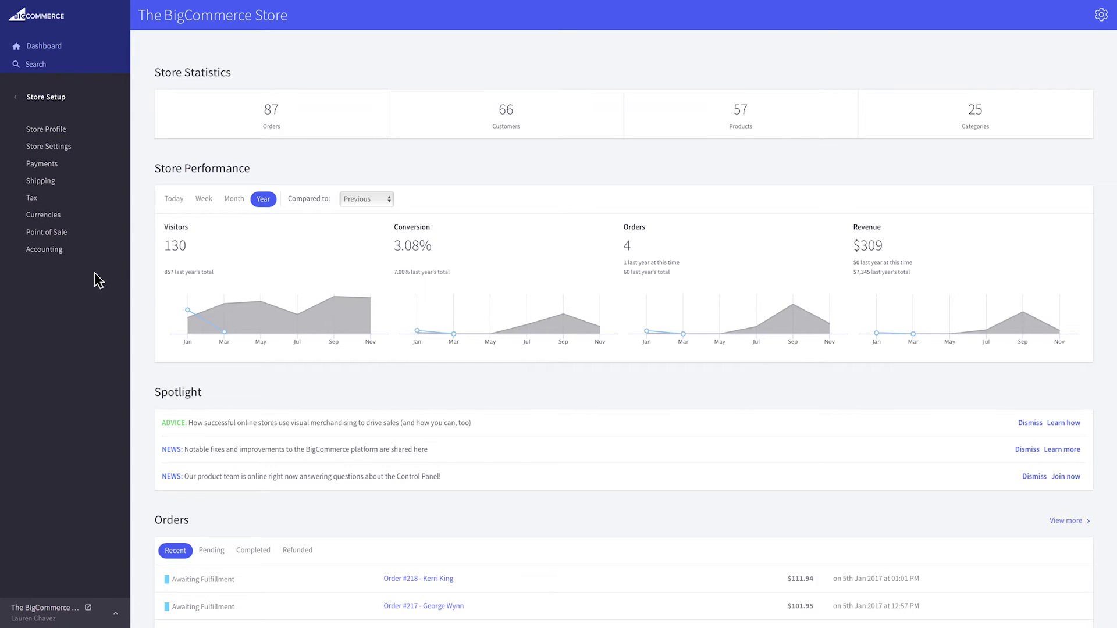
Go to the Tax settings page under Store Setup.
{"action": "left_click", "coordinate": [76, 199]}
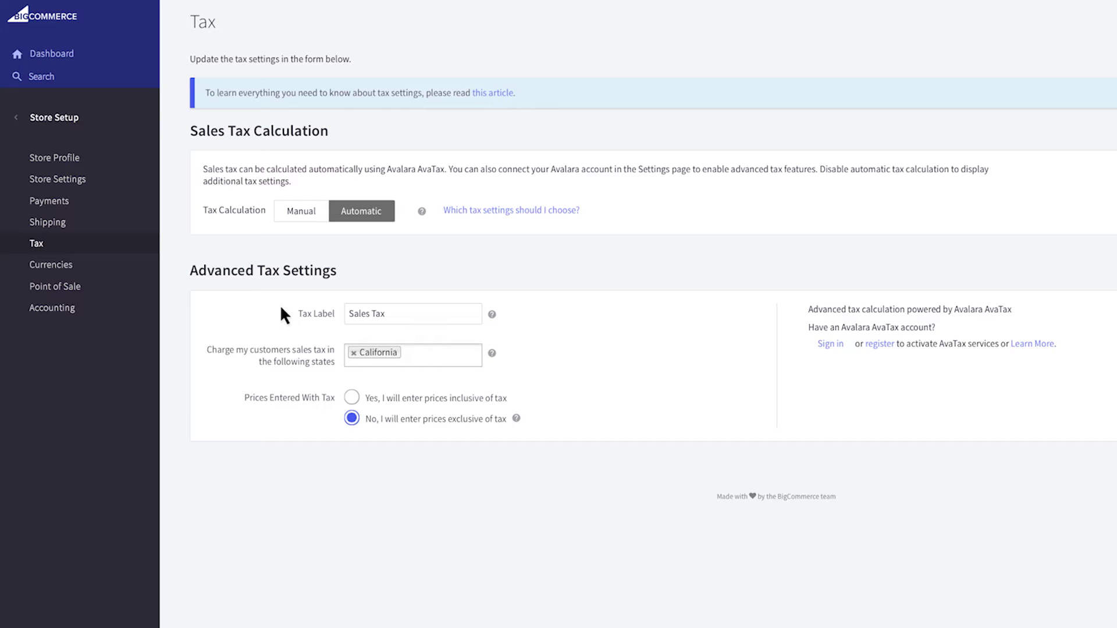
Add Texas beside California in the states where sales tax is charged.
{"action": "left_click", "coordinate": [411, 353]}
{"action": "type", "text": "Texas"}
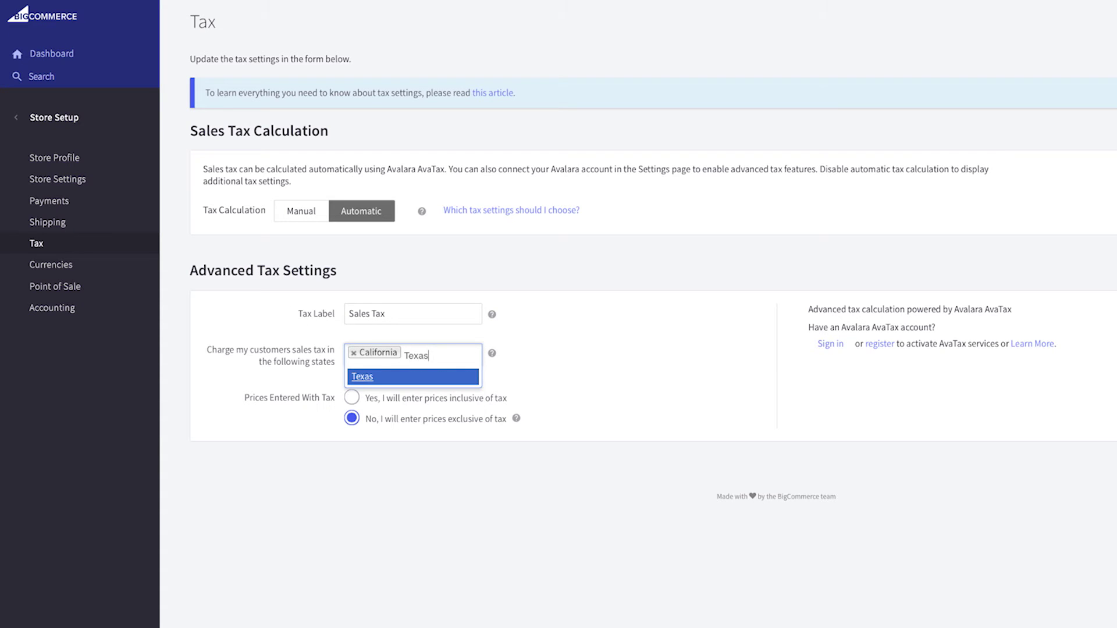
{"action": "key", "text": "Return"}
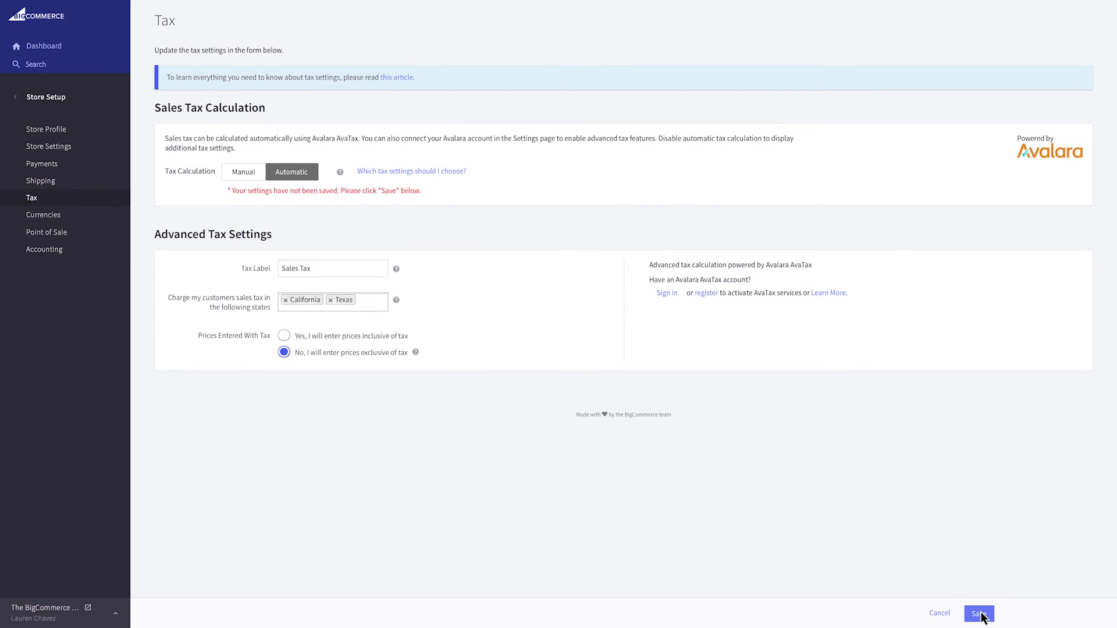
Save the California and Texas tax settings.
{"action": "left_click", "coordinate": [979, 614]}
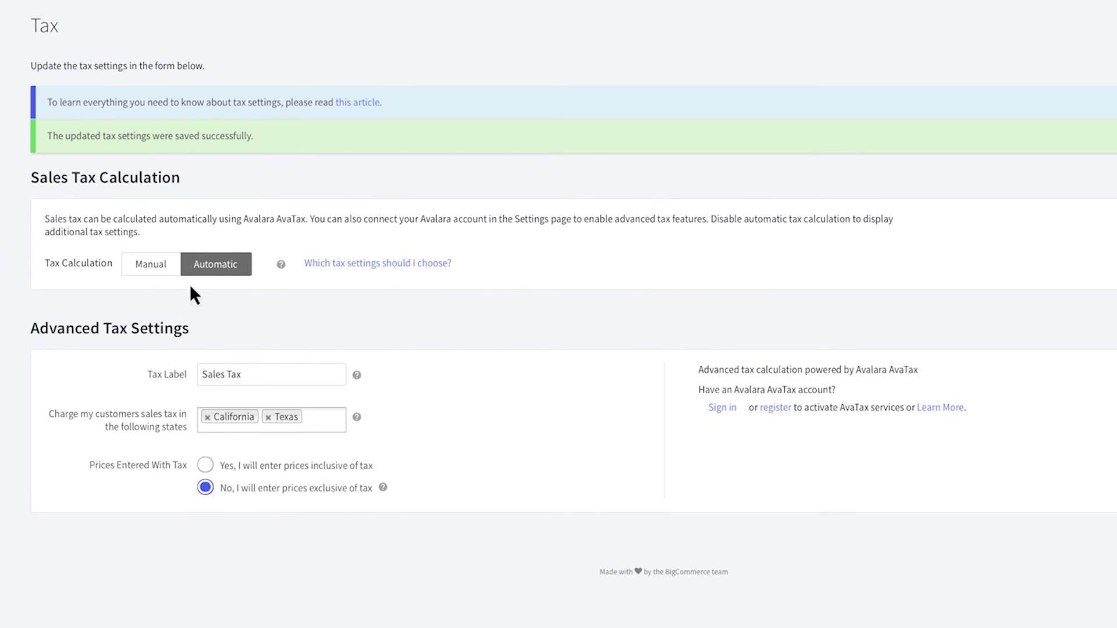
Switch tax calculation from automatic to Manual.
{"action": "left_click", "coordinate": [152, 266]}
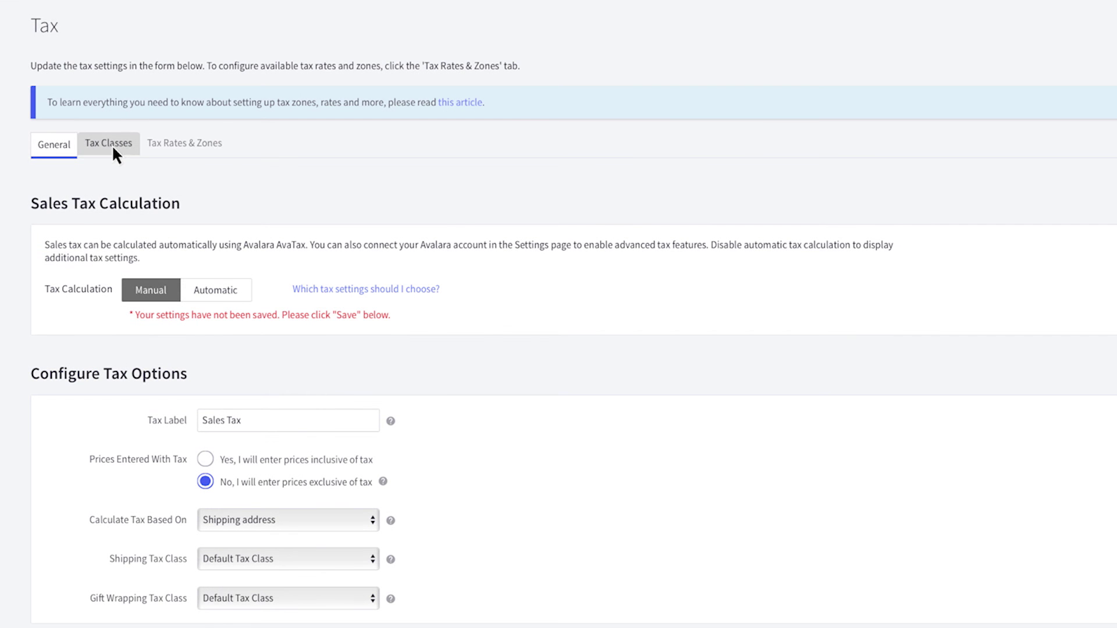
Review the tax classes list, then move on to Tax Rates & Zones.
{"action": "left_click", "coordinate": [110, 146]}
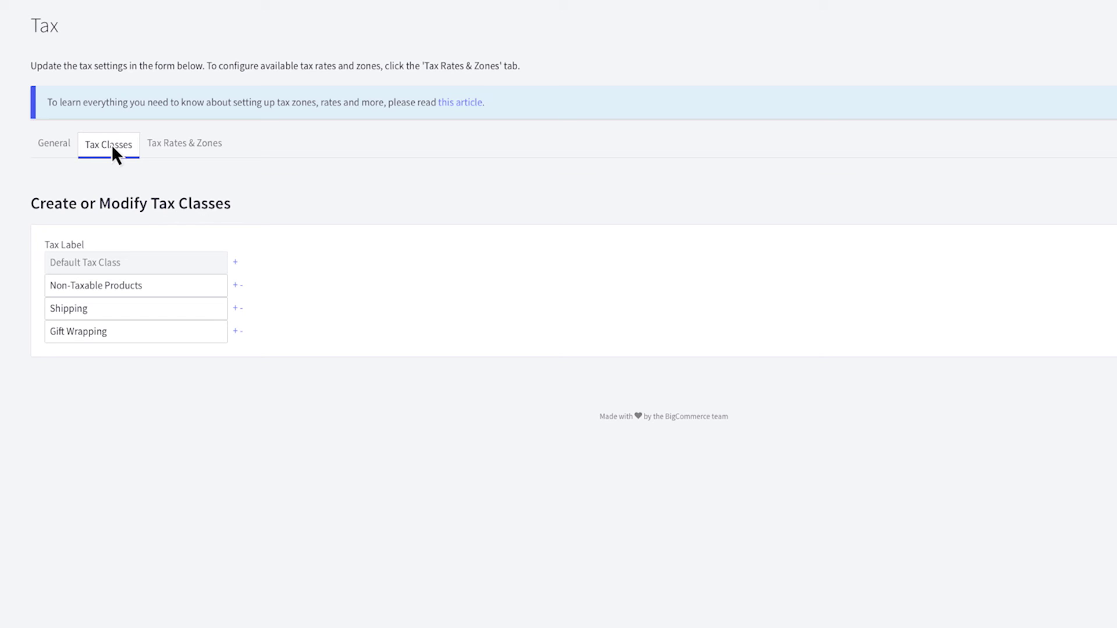
{"action": "left_click", "coordinate": [184, 146]}
Start a tax zone named California, based on ZIP codes in the United States.
{"action": "left_click", "coordinate": [95, 205]}
{"action": "type", "text": "California"}
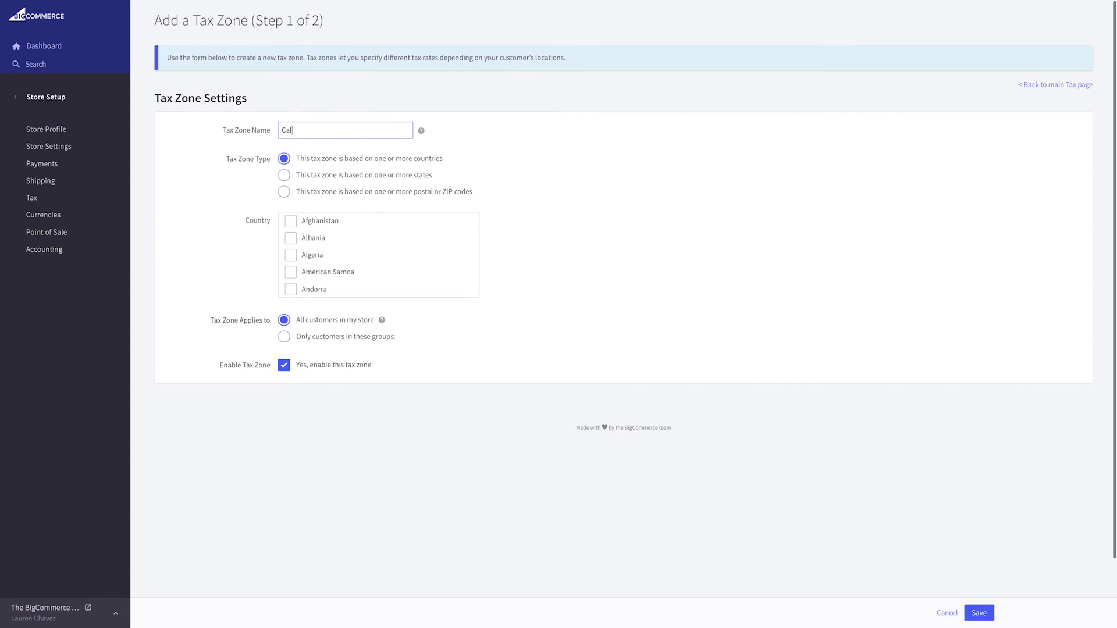
{"action": "left_click", "coordinate": [208, 250]}
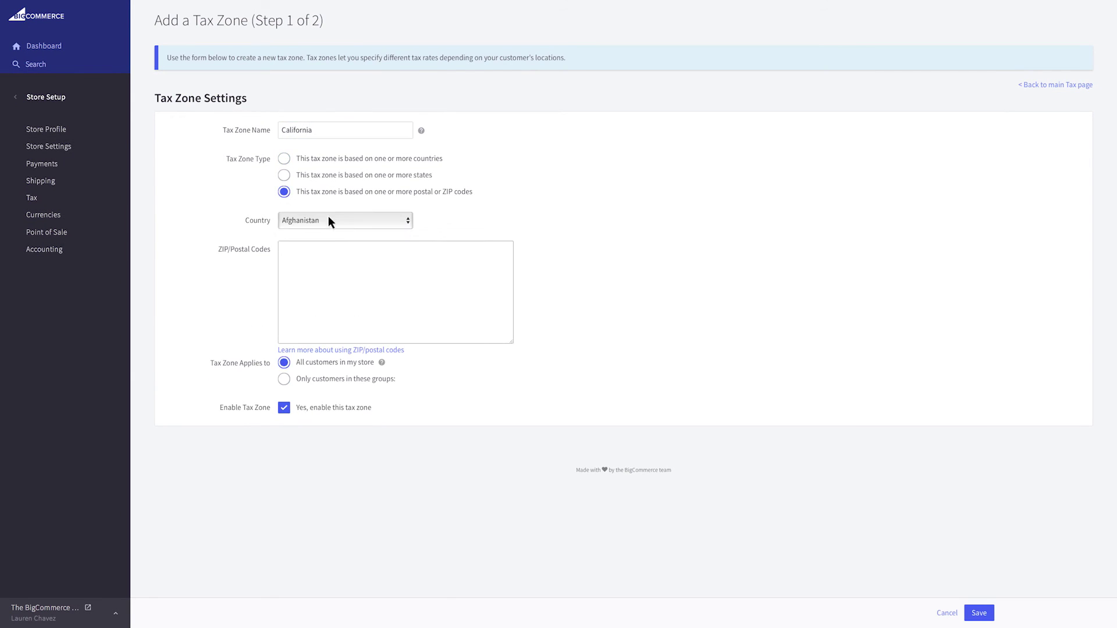
{"action": "left_click", "coordinate": [328, 219]}
{"action": "type", "text": "united states"}
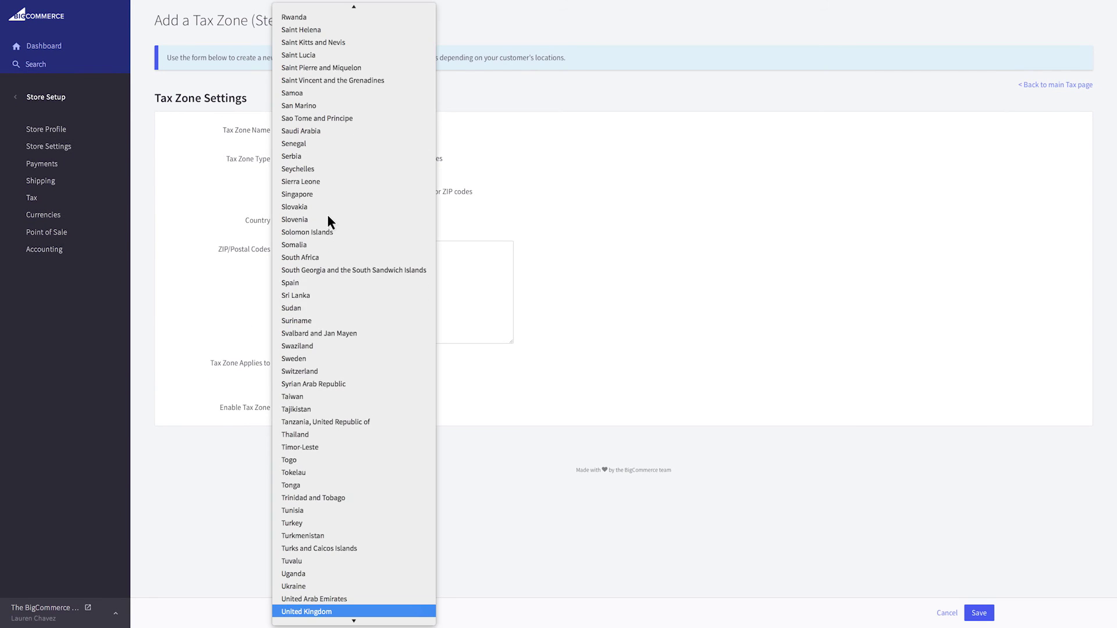
{"action": "key", "text": "Return"}
Enter ZIP codes 94108, 94109 and 94110 and save the California zone.
{"action": "left_click", "coordinate": [327, 249]}
{"action": "type", "text": "94108"}
{"action": "key", "text": "Return"}
{"action": "type", "text": "94109"}
{"action": "key", "text": "Return"}
{"action": "type", "text": "94110"}
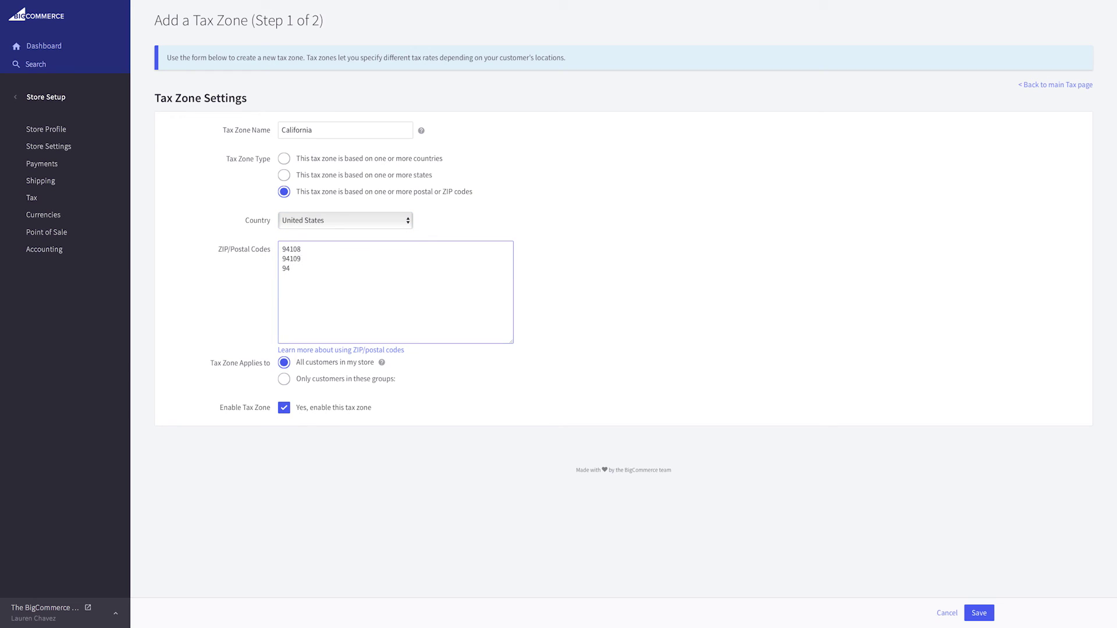
{"action": "left_click", "coordinate": [634, 415]}
{"action": "left_click", "coordinate": [977, 613]}
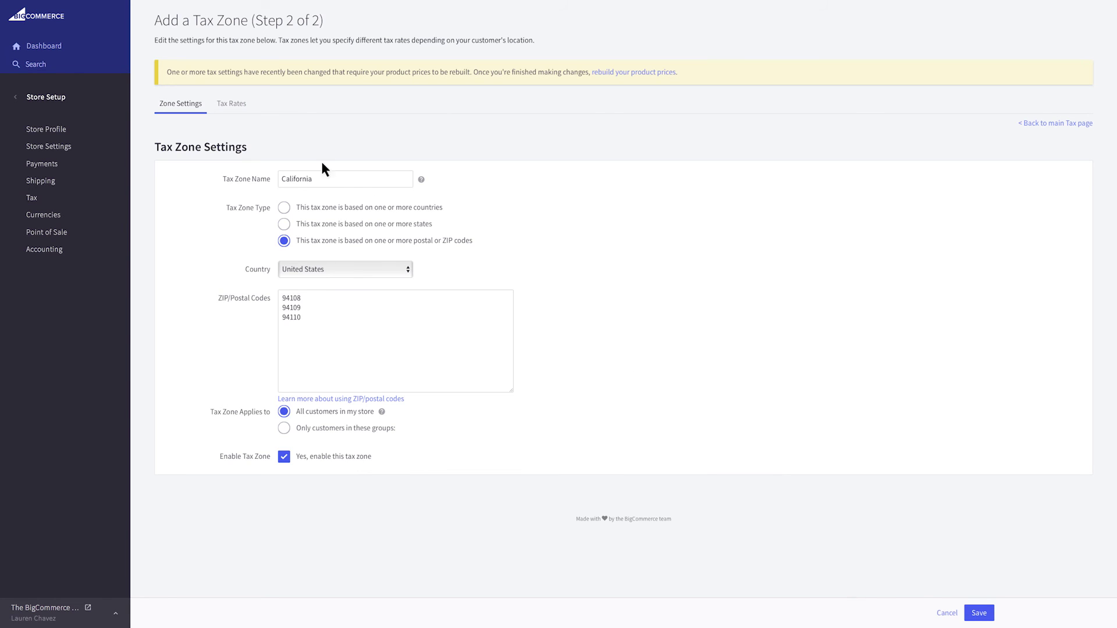
Add a 9.25% Sales Tax (California) rate, 0 for the next class, and save.
{"action": "left_click", "coordinate": [232, 103]}
{"action": "left_click", "coordinate": [199, 214]}
{"action": "type", "text": "Sales Tax (California)"}
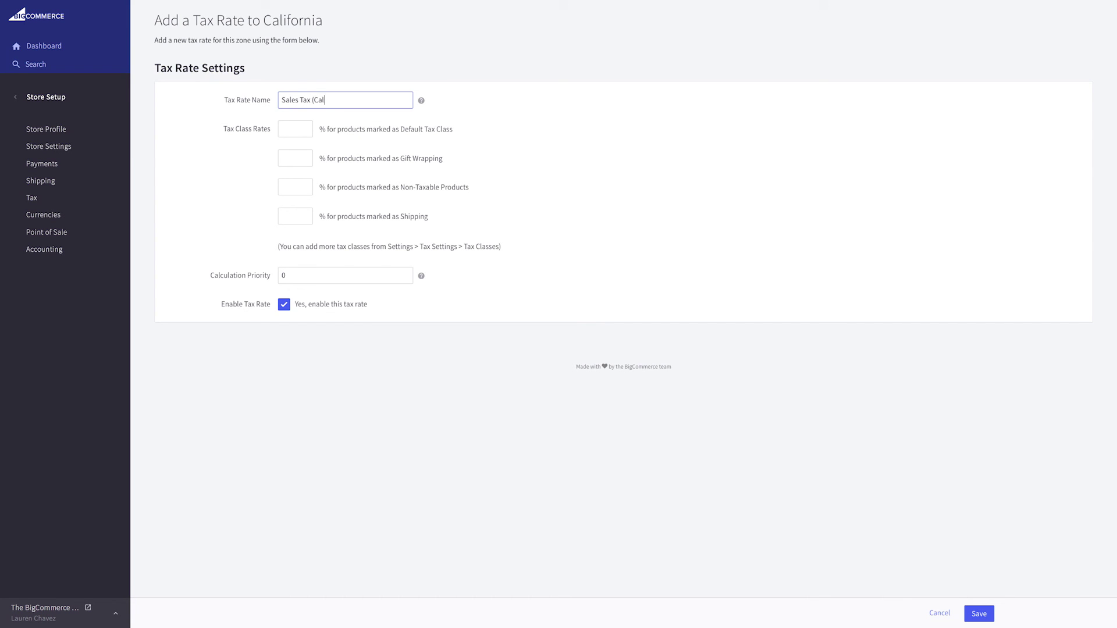
{"action": "key", "text": "Tab"}
{"action": "type", "text": "9.25"}
{"action": "key", "text": "Tab"}
{"action": "key", "text": "Tab"}
{"action": "key", "text": "Tab"}
{"action": "type", "text": "0"}
{"action": "left_click", "coordinate": [215, 229]}
{"action": "left_click", "coordinate": [979, 614]}
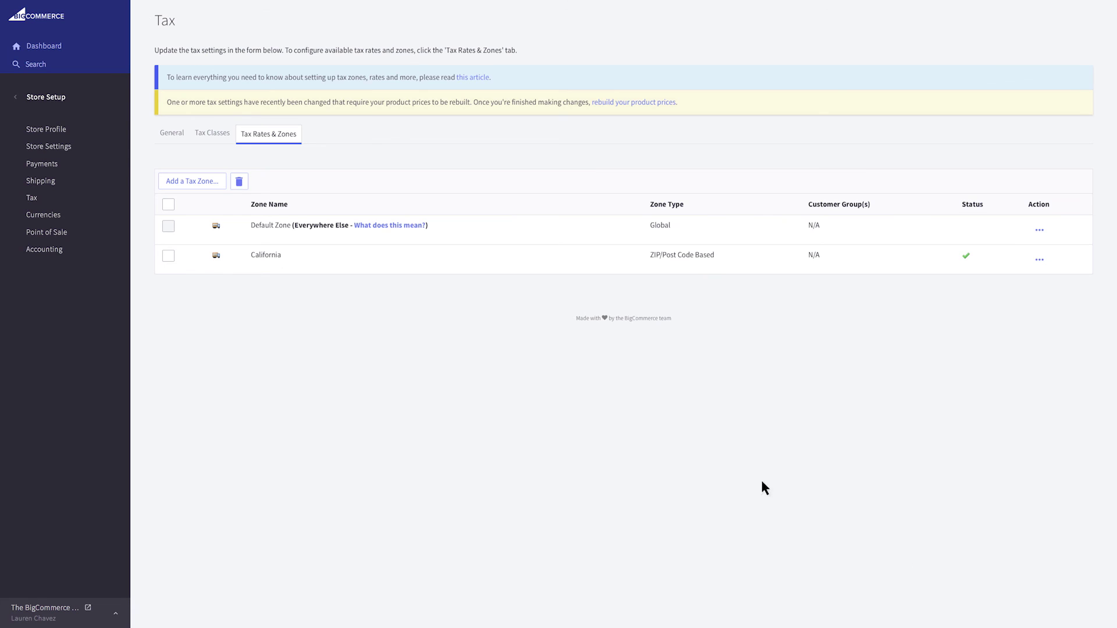
Save Manual tax calculation on the General tab and open the Tax Settings help article.
{"action": "left_click", "coordinate": [172, 133]}
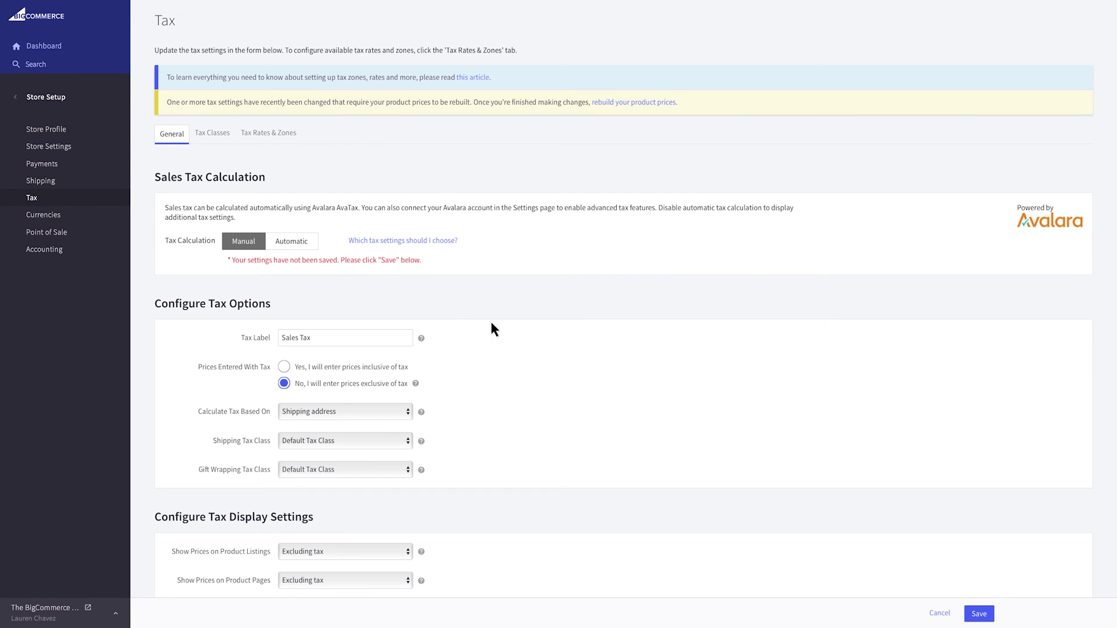
{"action": "left_click", "coordinate": [980, 614]}
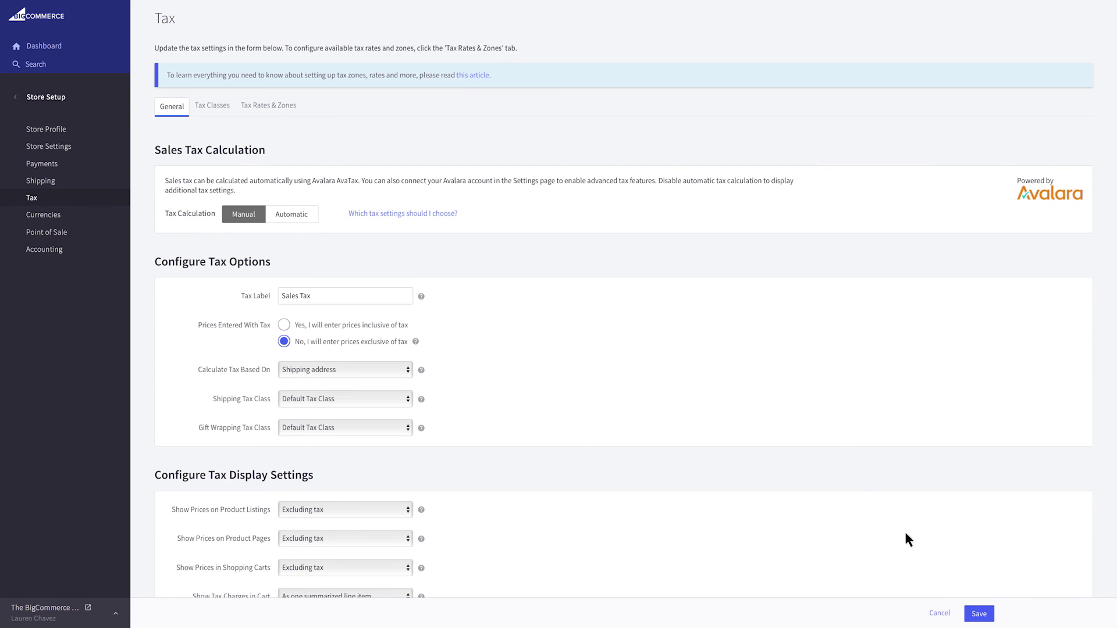
{"action": "left_click", "coordinate": [471, 75]}
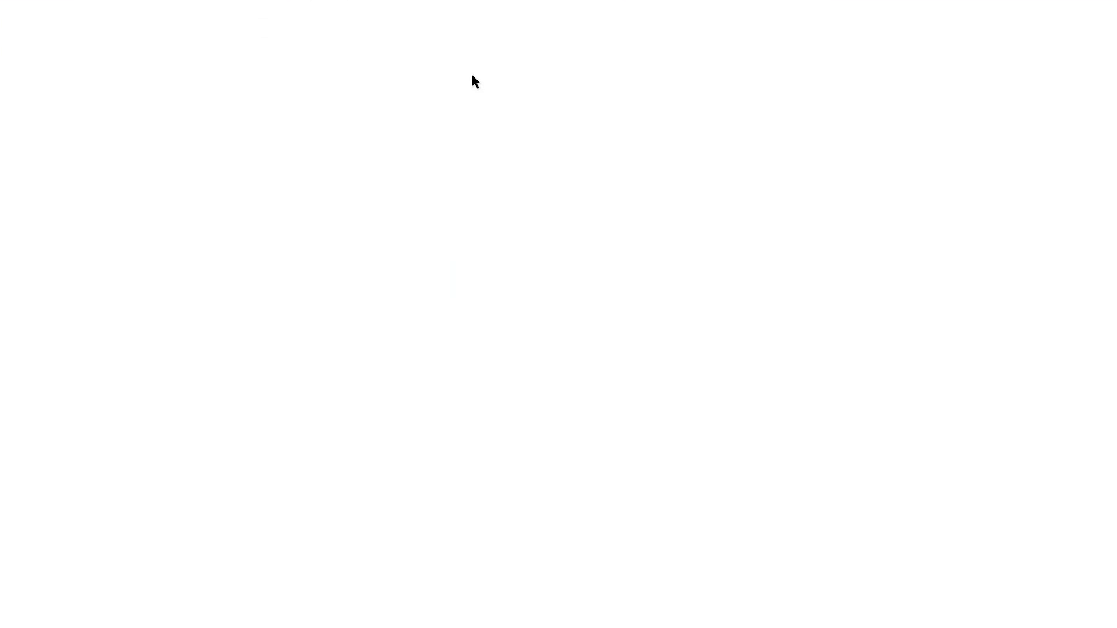